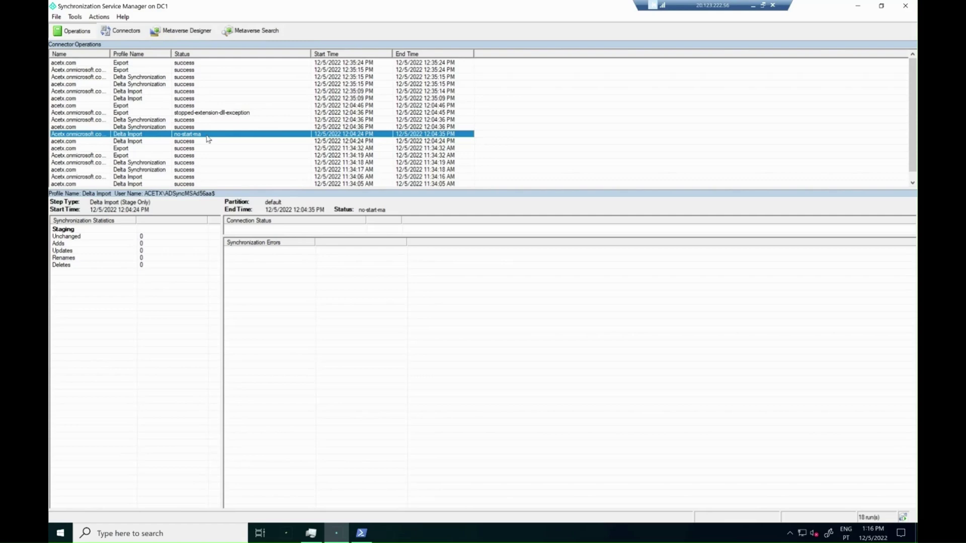
Step: Review the failed export and no-start-ma delta import runs and the earlier sync error
{"action": "left_click", "coordinate": [144, 114]}
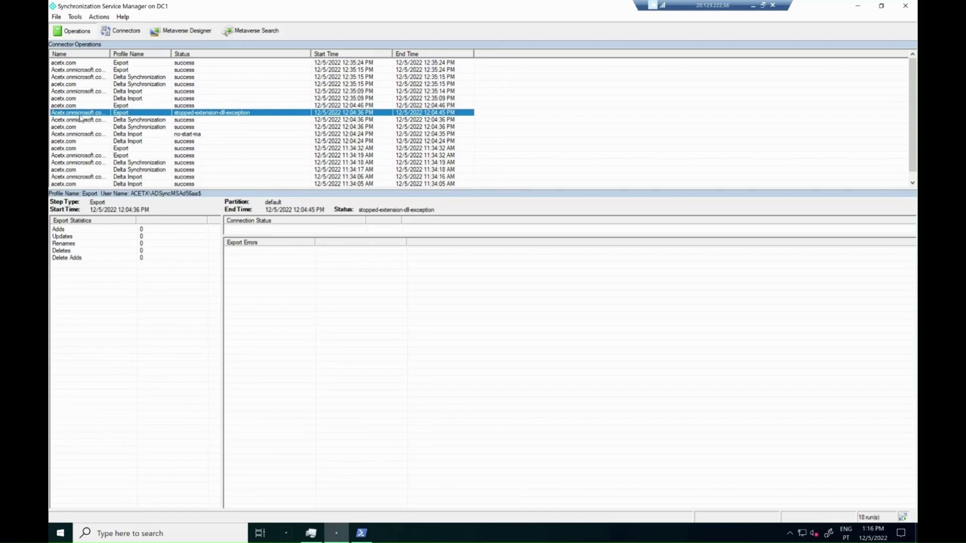
{"action": "left_click", "coordinate": [101, 134]}
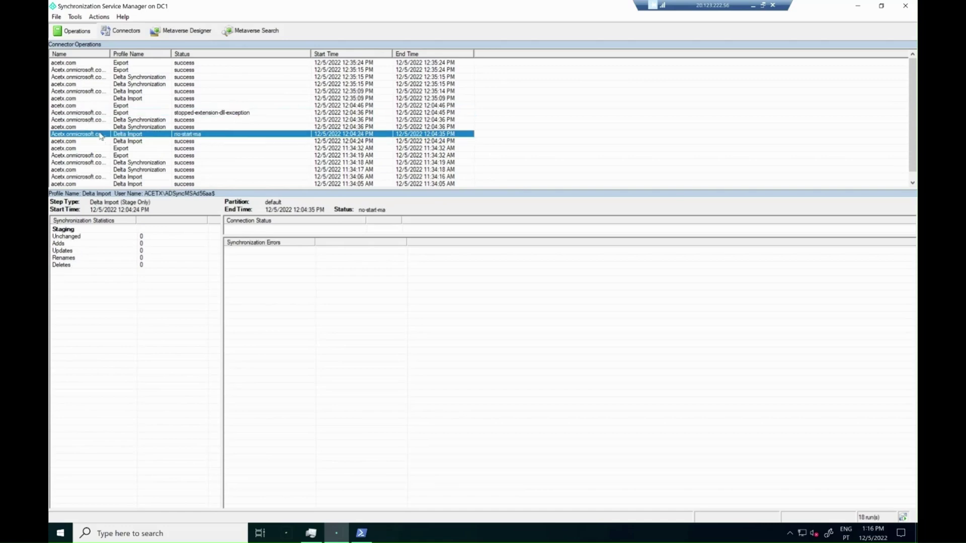
{"action": "key", "text": "alt+Tab"}
Step: Show the Acetx.onmicrosoft.com connector's connectivity settings with its sync account user name
{"action": "left_click", "coordinate": [122, 32]}
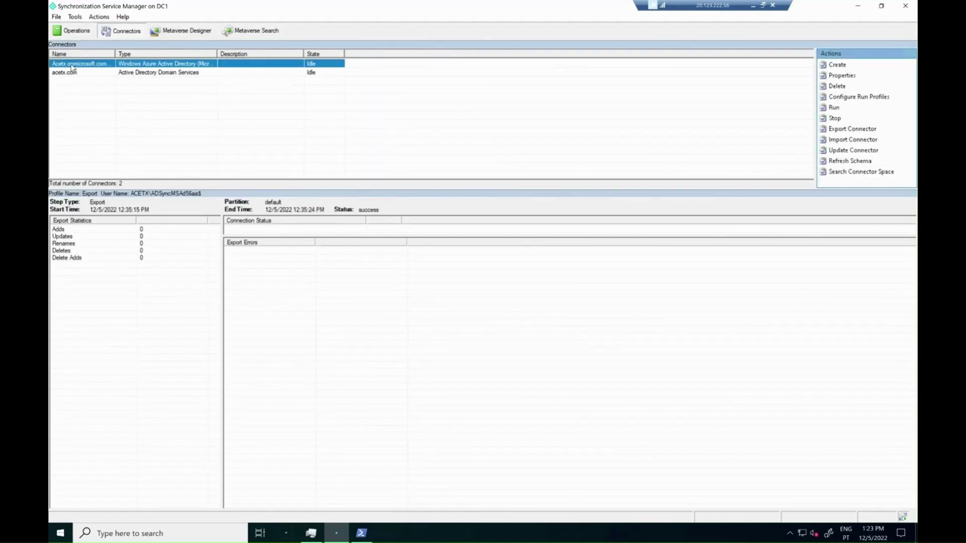
{"action": "left_click", "coordinate": [840, 77]}
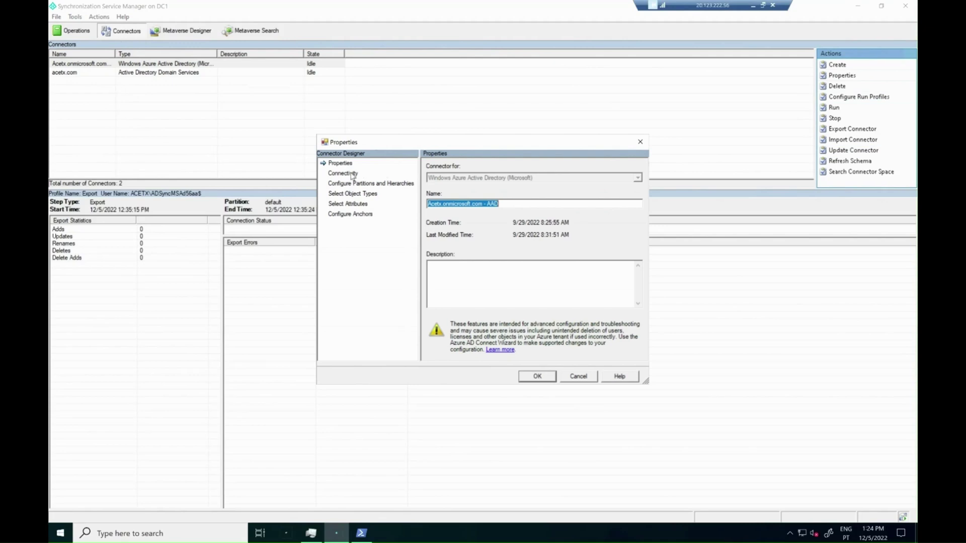
{"action": "left_click", "coordinate": [352, 174]}
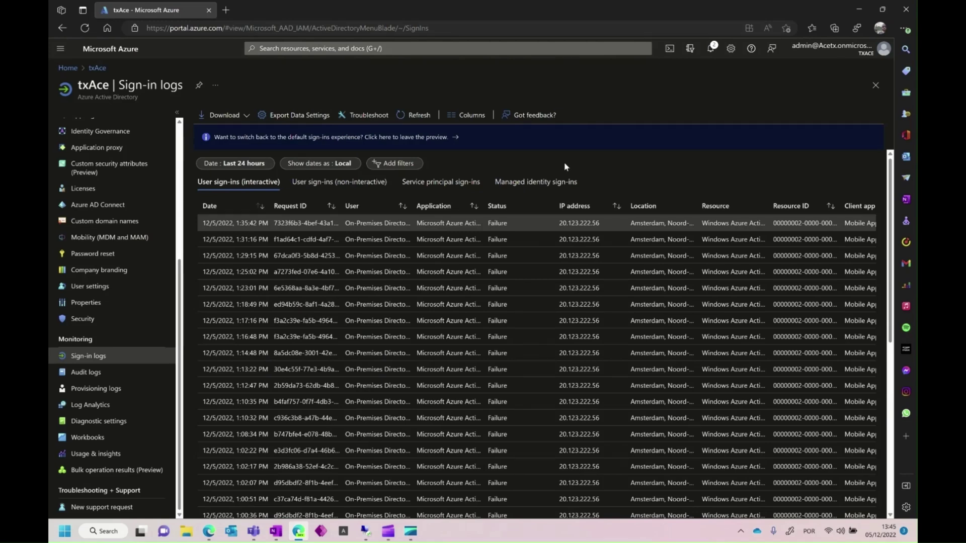
Step: Open the details of the sync account's most recent failed sign-in
{"action": "left_click", "coordinate": [370, 228]}
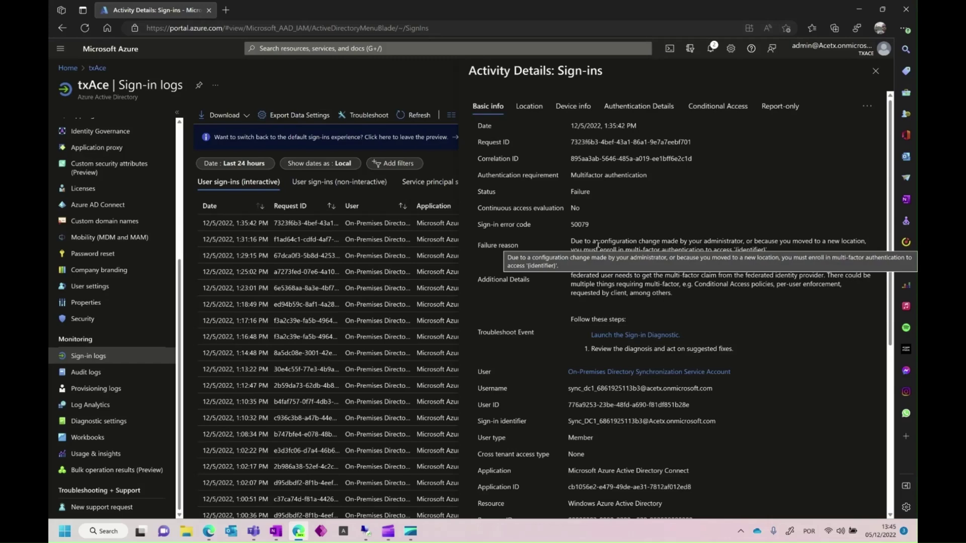
{"action": "scroll", "coordinate": [608, 369], "scroll_direction": "down", "scroll_amount": 1}
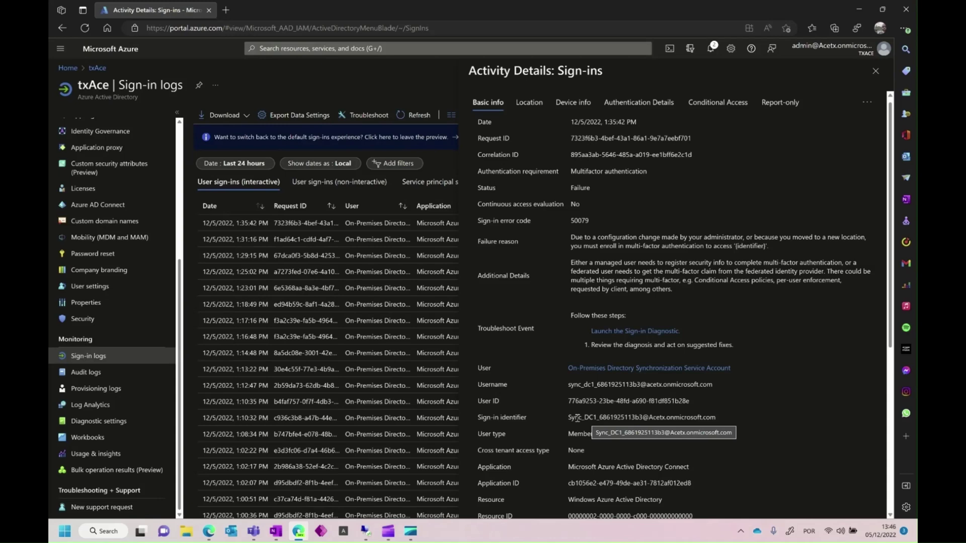
Step: Check the sign-in's applied Conditional Access policies, then list the tenant's Conditional Access policies
{"action": "left_click", "coordinate": [726, 112]}
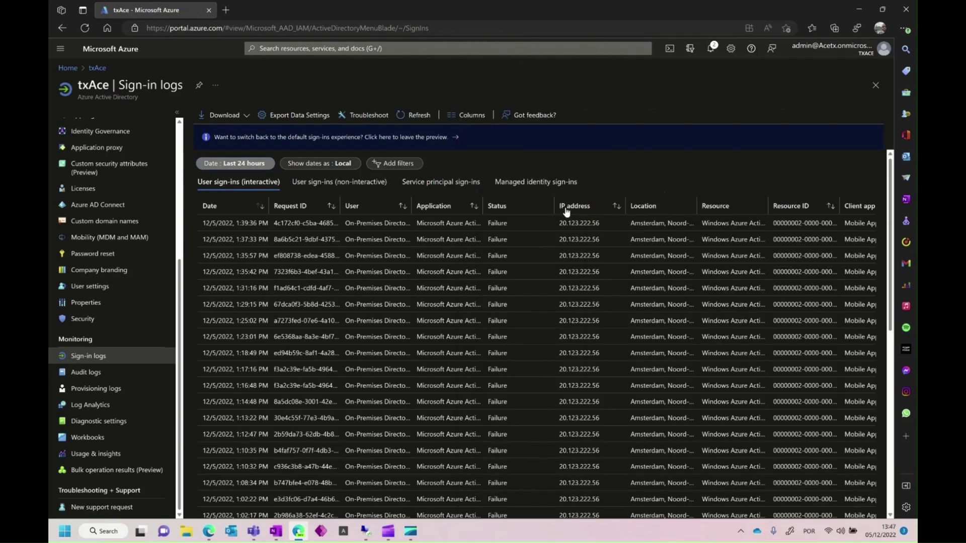
{"action": "left_click", "coordinate": [90, 320]}
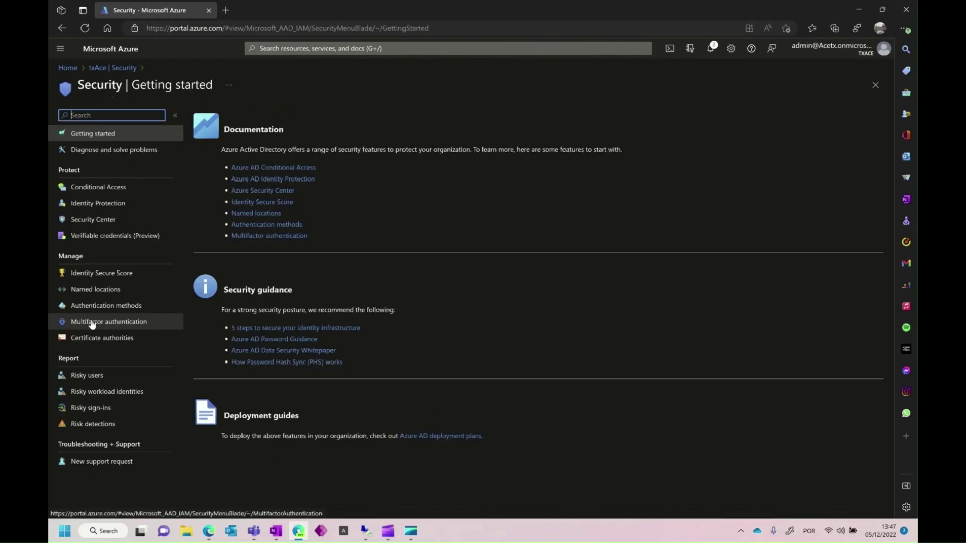
{"action": "left_click", "coordinate": [97, 187]}
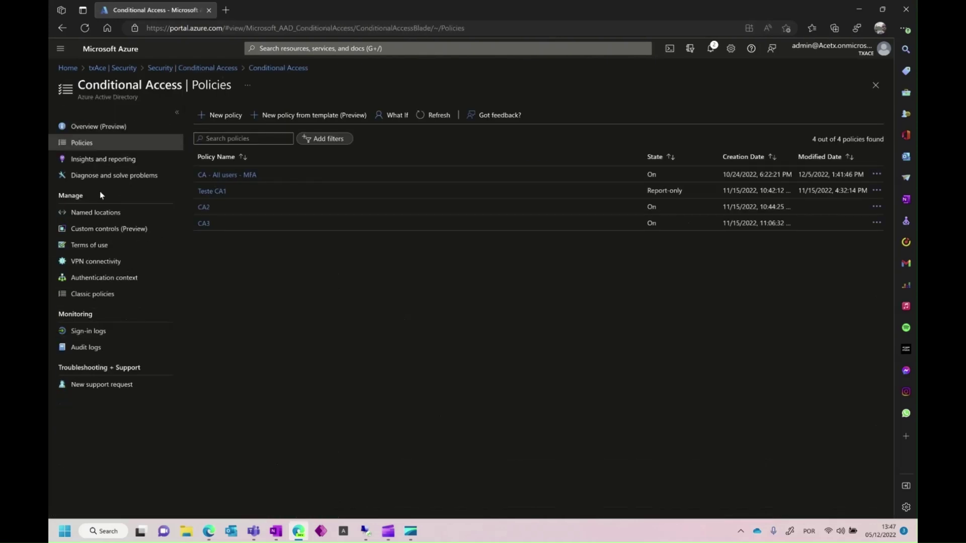
Step: Open CA - All users - MFA and confirm its grant control requires multifactor authentication
{"action": "left_click", "coordinate": [236, 178]}
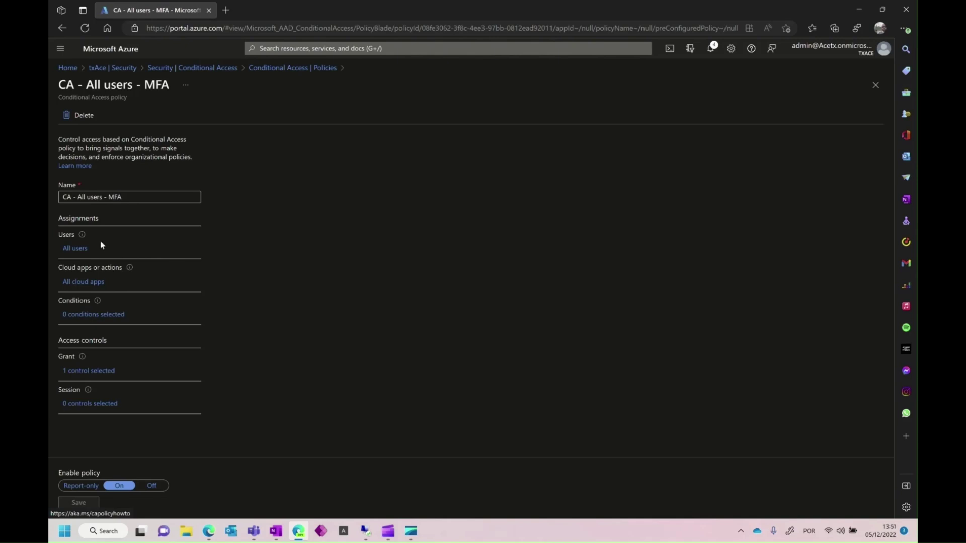
{"action": "left_click", "coordinate": [80, 371]}
Step: Add the Sync_DC1 account to the policy's excluded users and save the policy
{"action": "left_click", "coordinate": [78, 251]}
{"action": "left_click", "coordinate": [267, 215]}
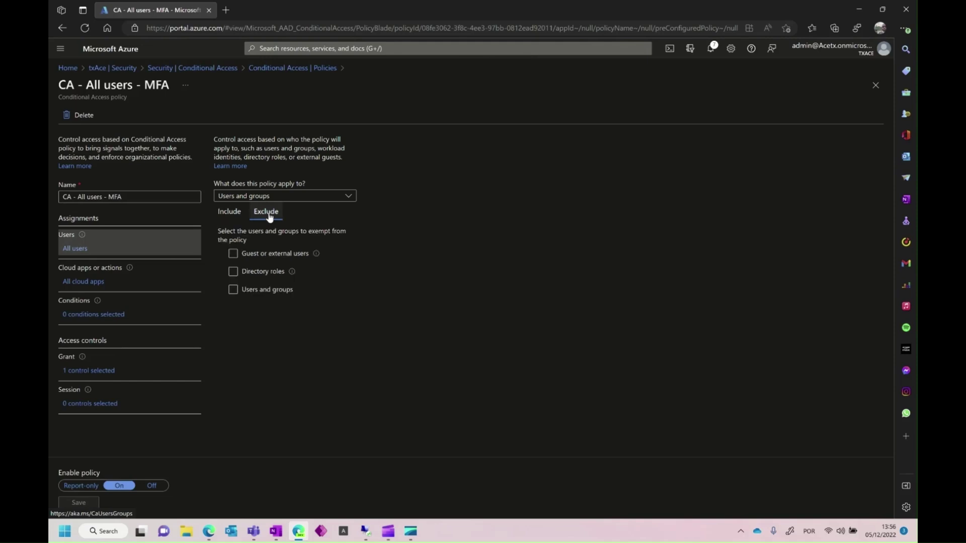
{"action": "left_click", "coordinate": [245, 290]}
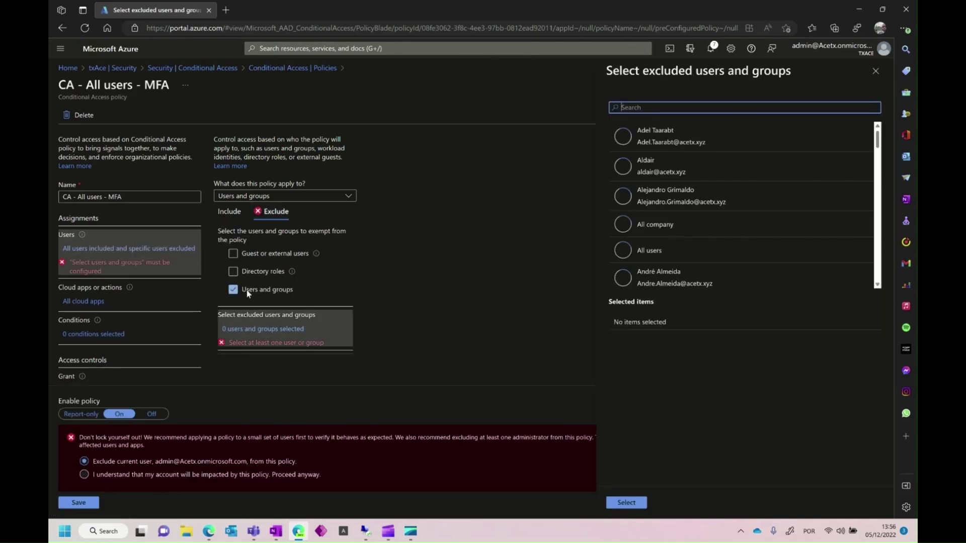
{"action": "type", "text": "syn"}
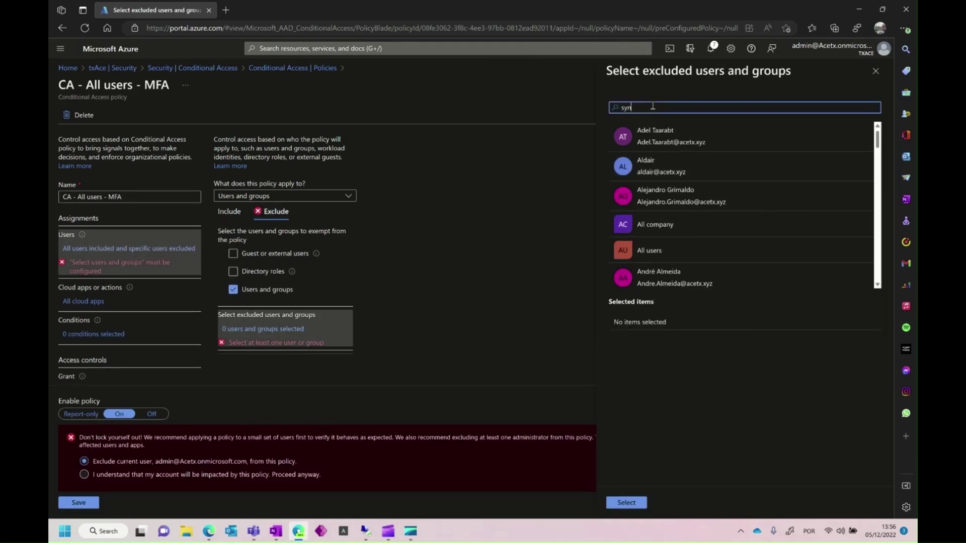
{"action": "type", "text": "c"}
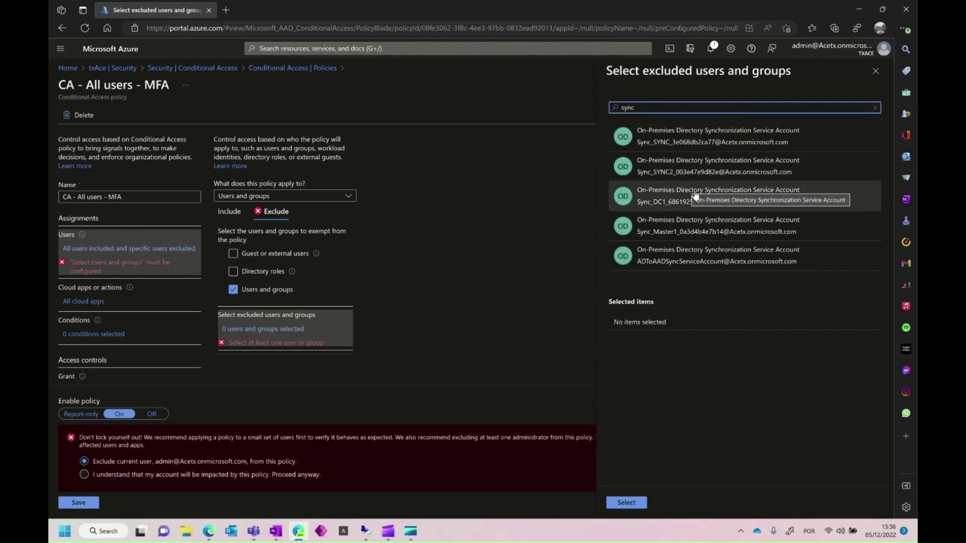
{"action": "left_click", "coordinate": [693, 194]}
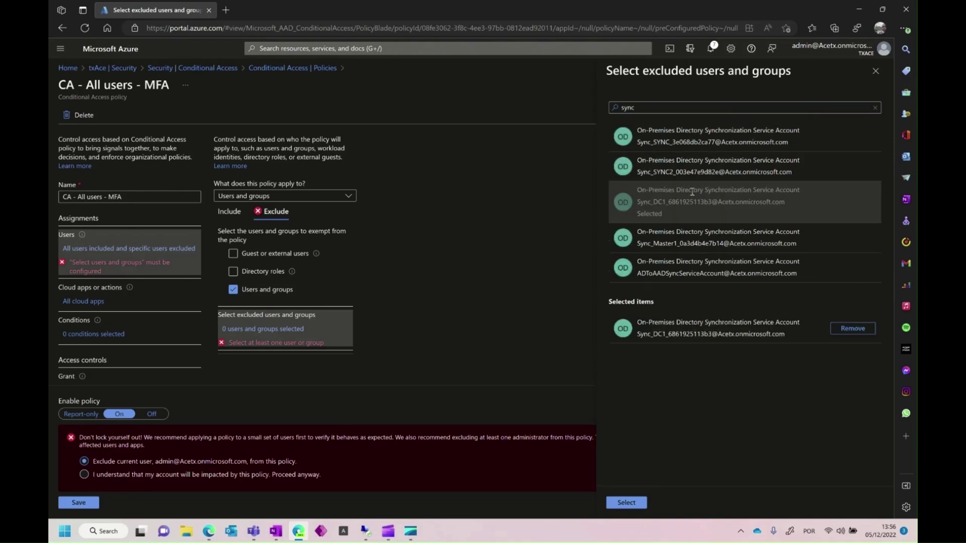
{"action": "left_click", "coordinate": [628, 503]}
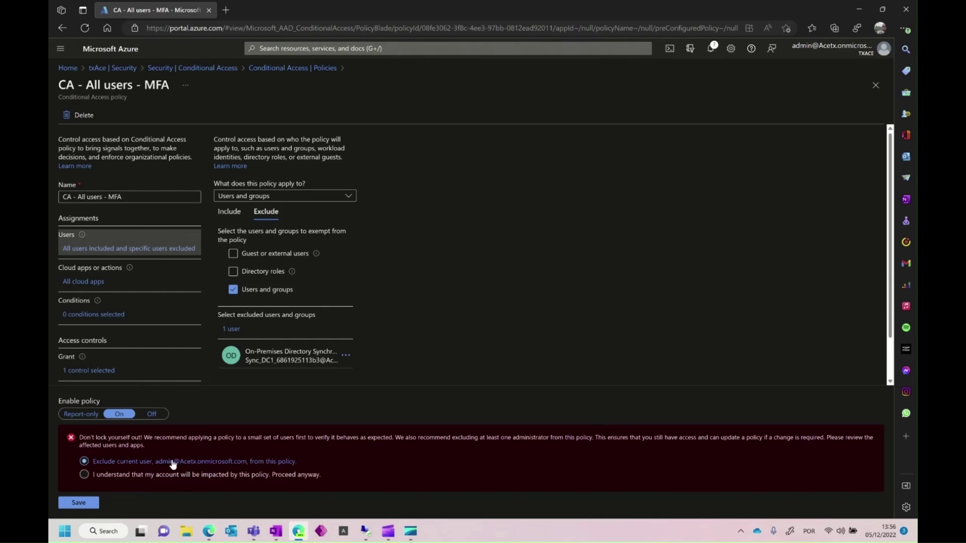
{"action": "left_click", "coordinate": [79, 502]}
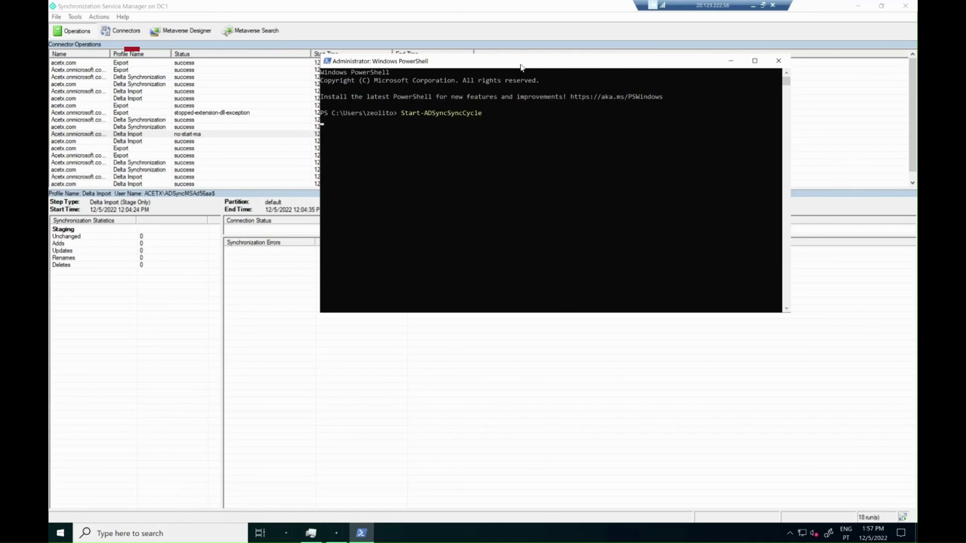
Step: Move PowerShell aside to watch the new Start-ADSyncSyncCycle runs in Synchronization Service Manager
{"action": "left_click_drag", "start_coordinate": [521, 68], "coordinate": [496, 98]}
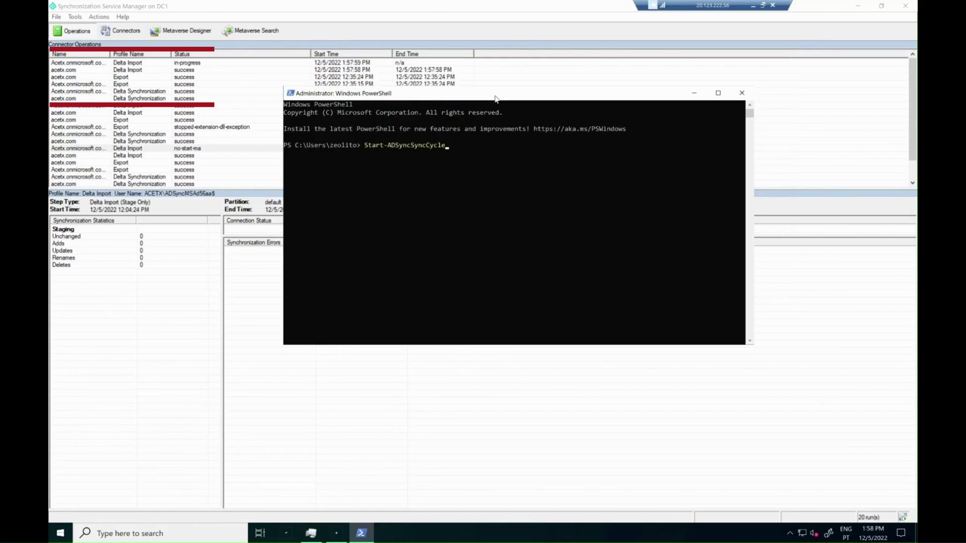